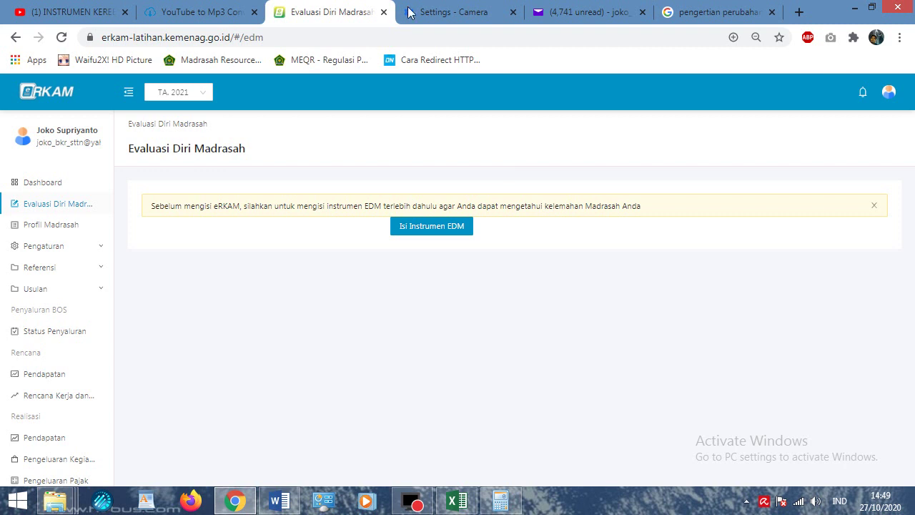
# View the dashboard and review the roles available for the account in Ganti Role without changing the role
pyautogui.click(59, 186)
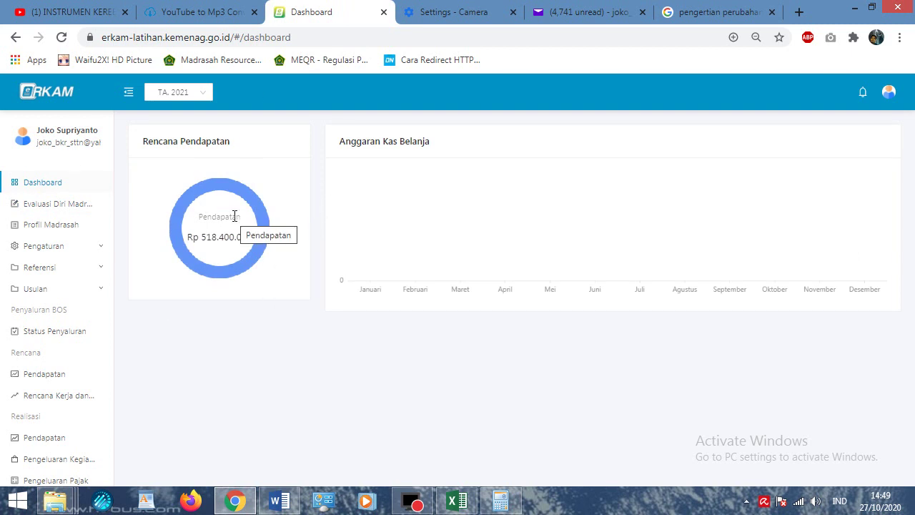
pyautogui.click(889, 92)
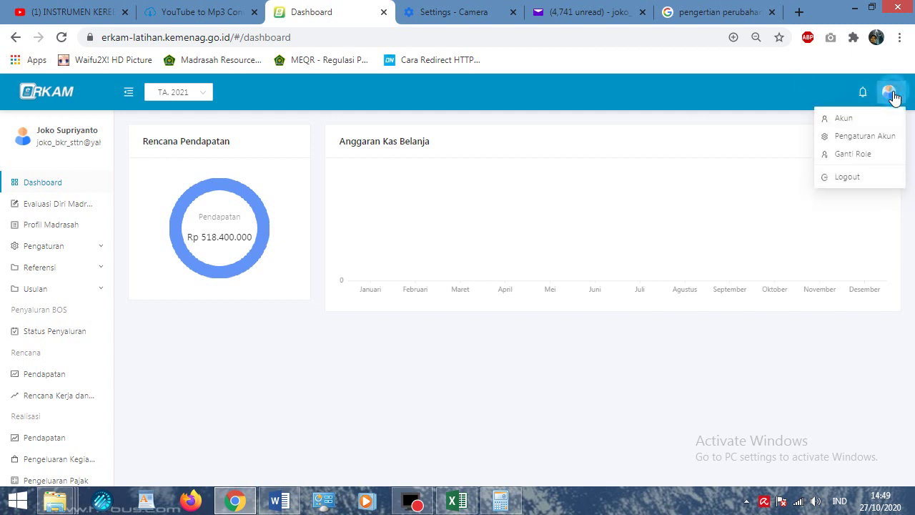
pyautogui.click(856, 155)
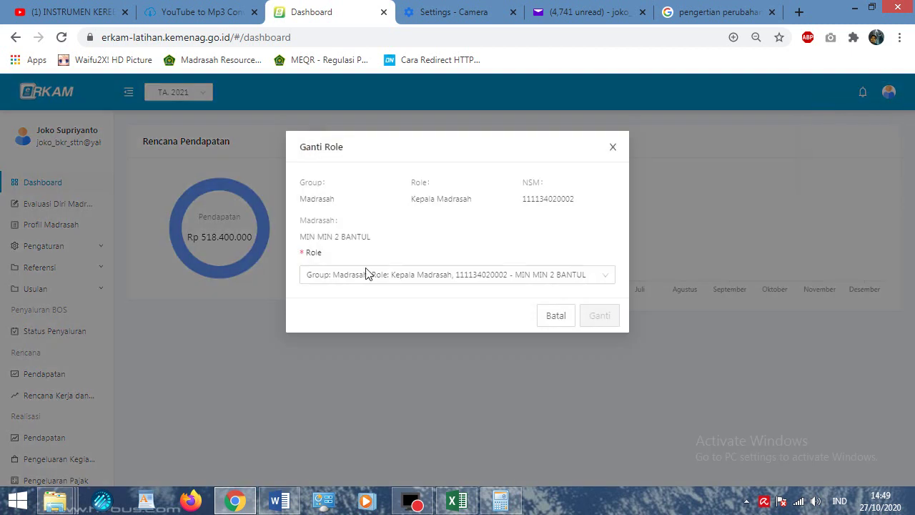
pyautogui.click(409, 279)
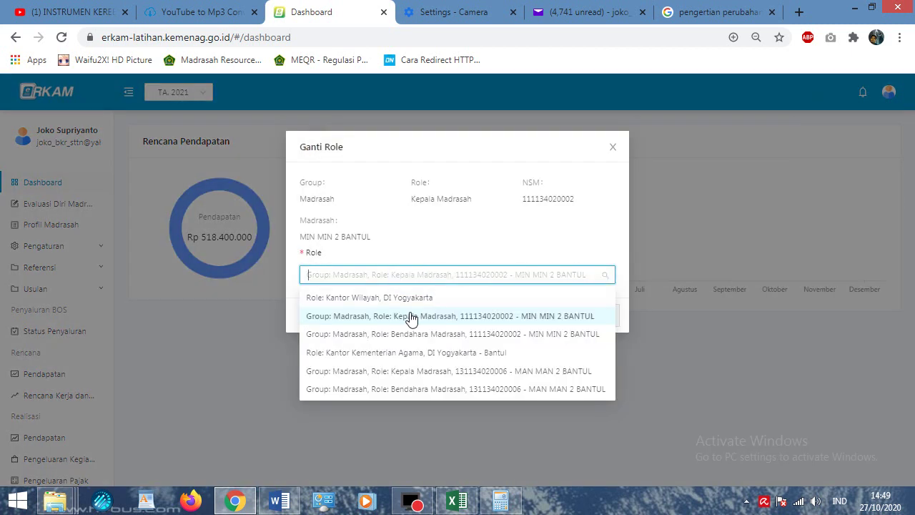
pyautogui.click(613, 150)
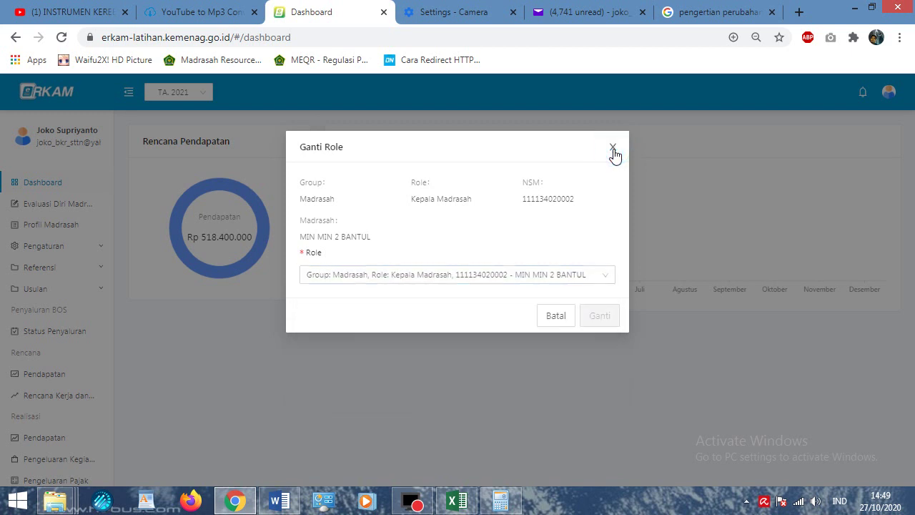
pyautogui.click(613, 150)
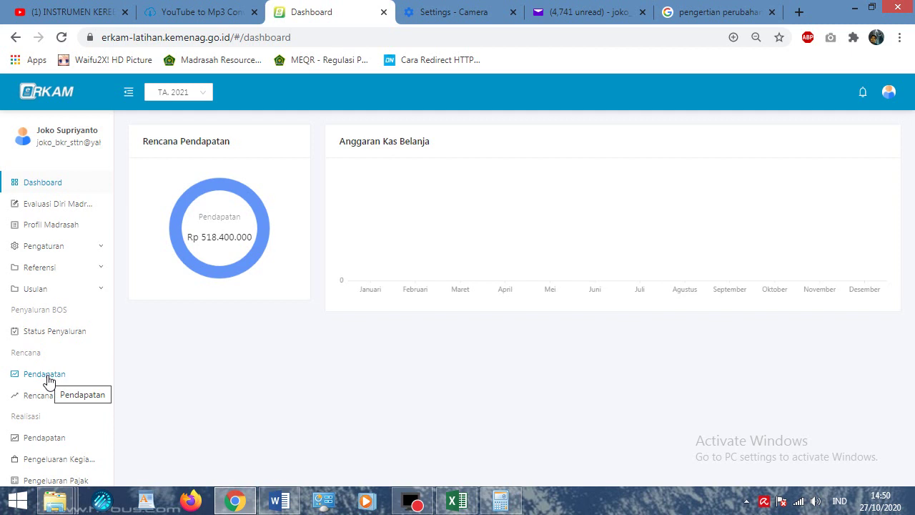
# View the BOS distribution status and the planned income list, examining the APBN - BOS fund source entry
pyautogui.click(50, 333)
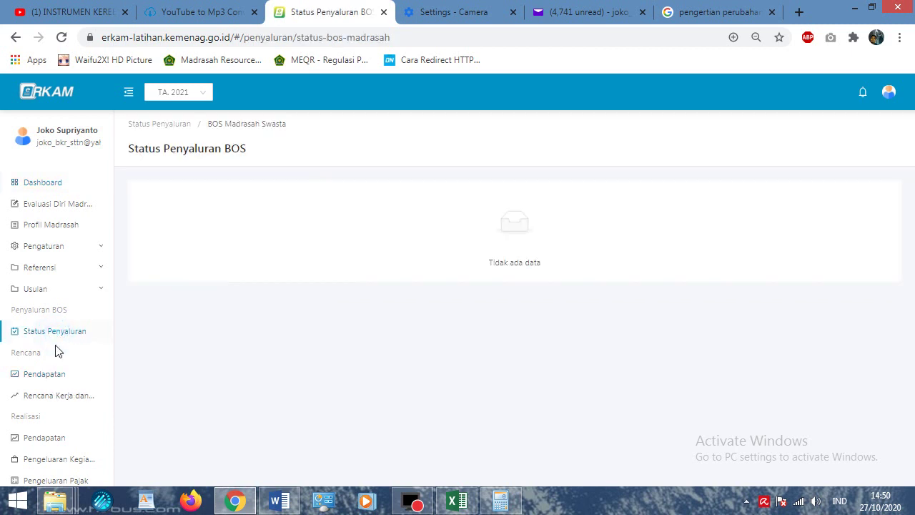
pyautogui.click(43, 377)
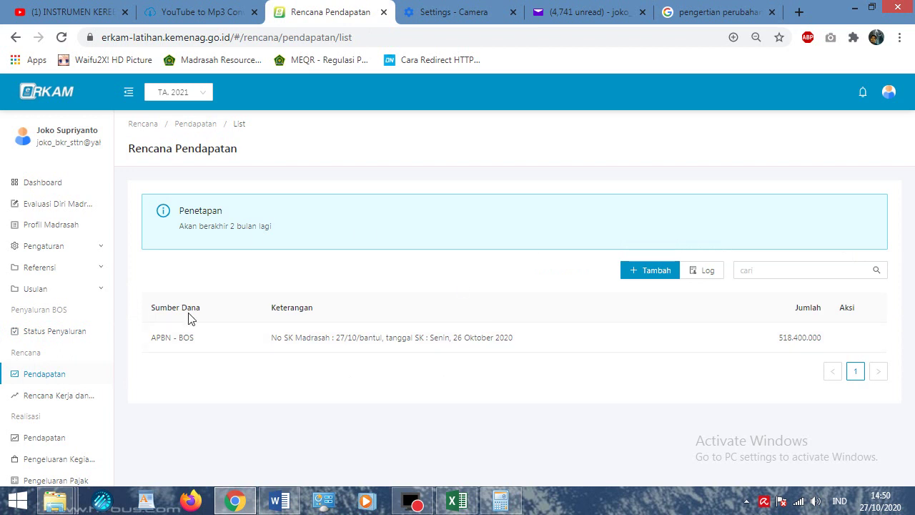
pyautogui.moveTo(151, 338); pyautogui.dragTo(196, 344)
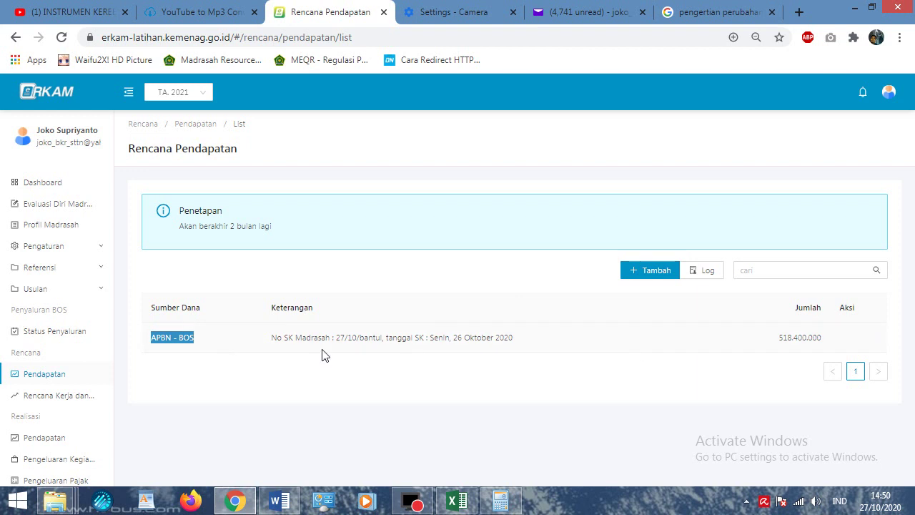
pyautogui.click(185, 337)
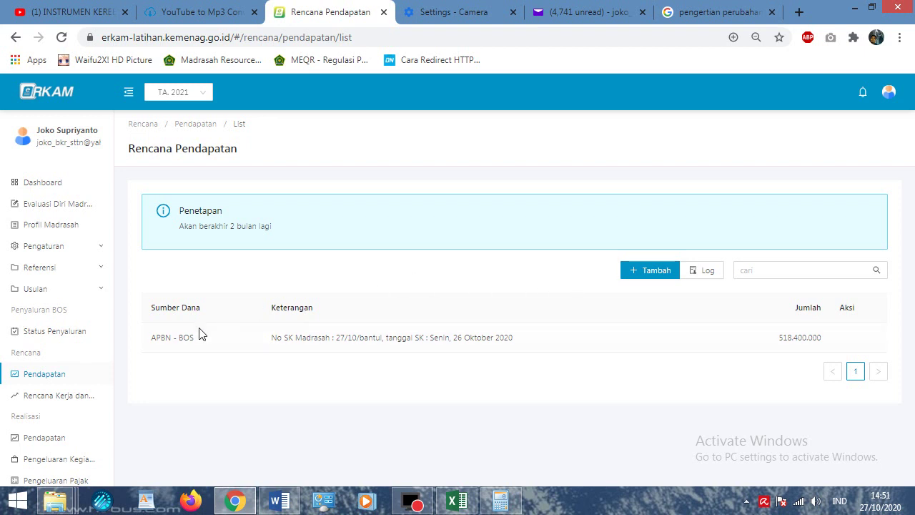
pyautogui.click(639, 280)
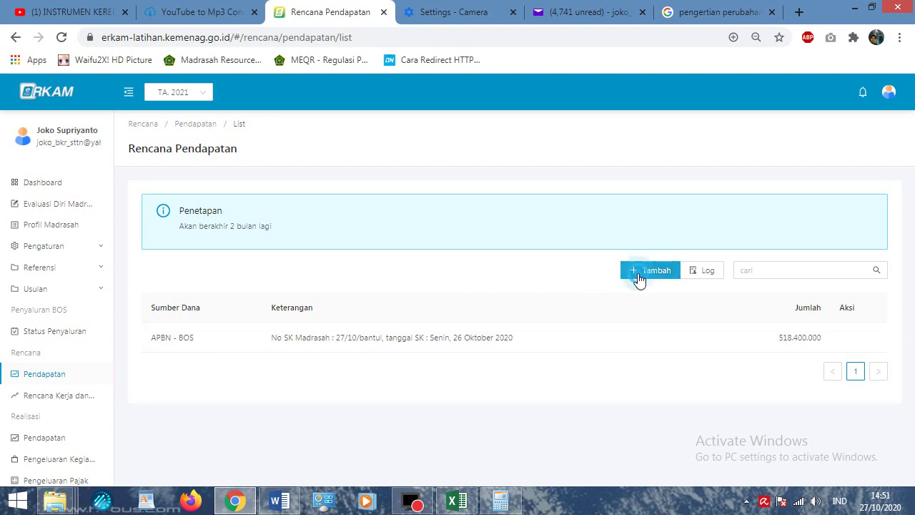
pyautogui.click(519, 185)
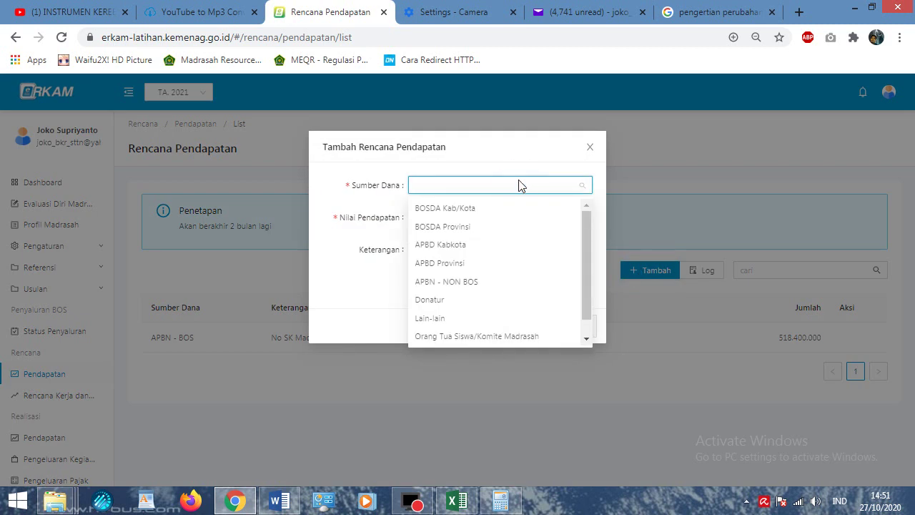
pyautogui.click(463, 233)
pyautogui.click(468, 217)
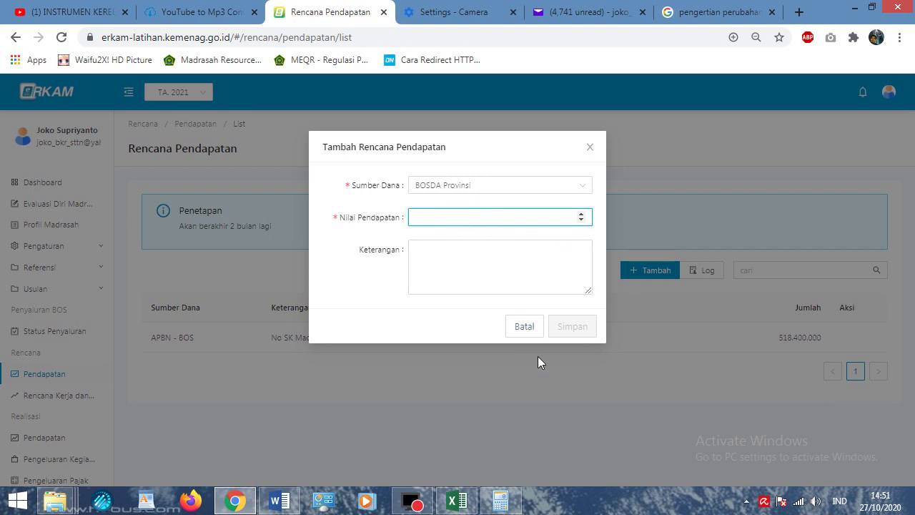
pyautogui.click(529, 336)
# Check the fund source share in the dashboard's Rencana Pendapatan chart
pyautogui.click(60, 180)
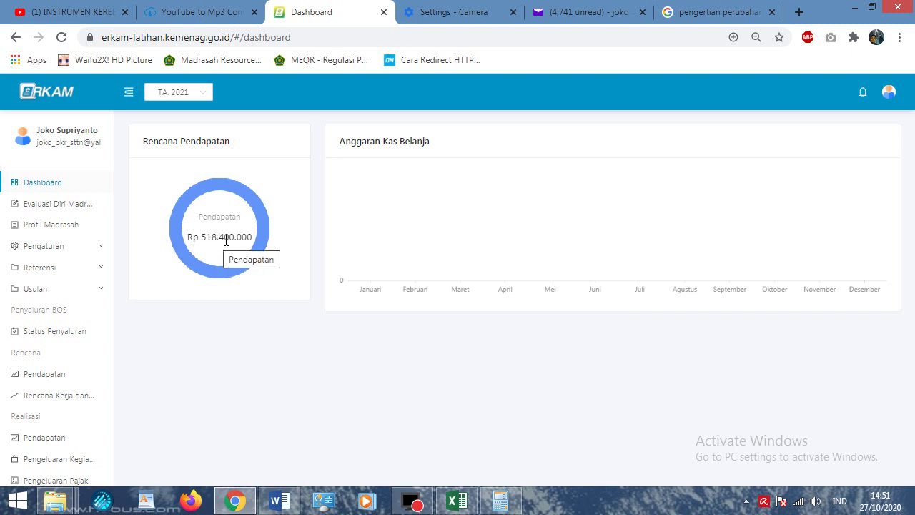
pyautogui.moveTo(272, 243)
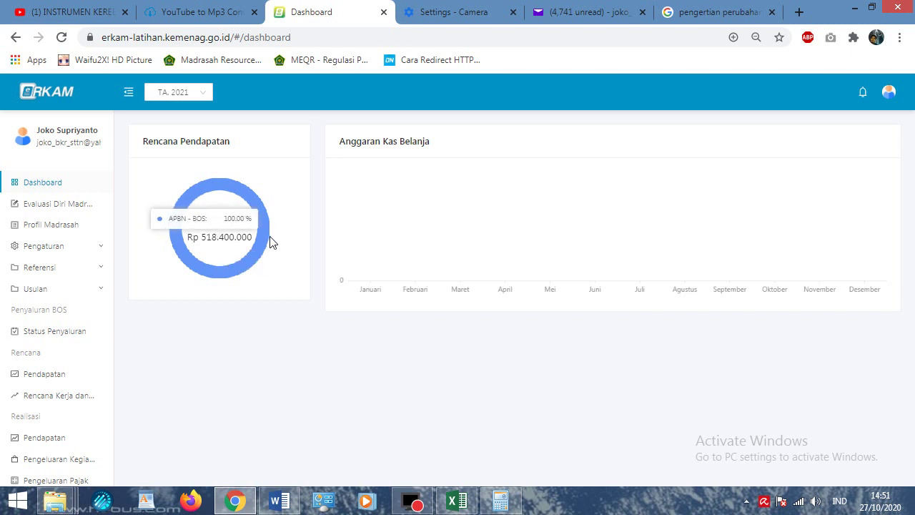
# Add a planned income entry with BOSDA Provinsi as the fund source and an income value of 200000, and save it
pyautogui.click(54, 374)
pyautogui.click(646, 271)
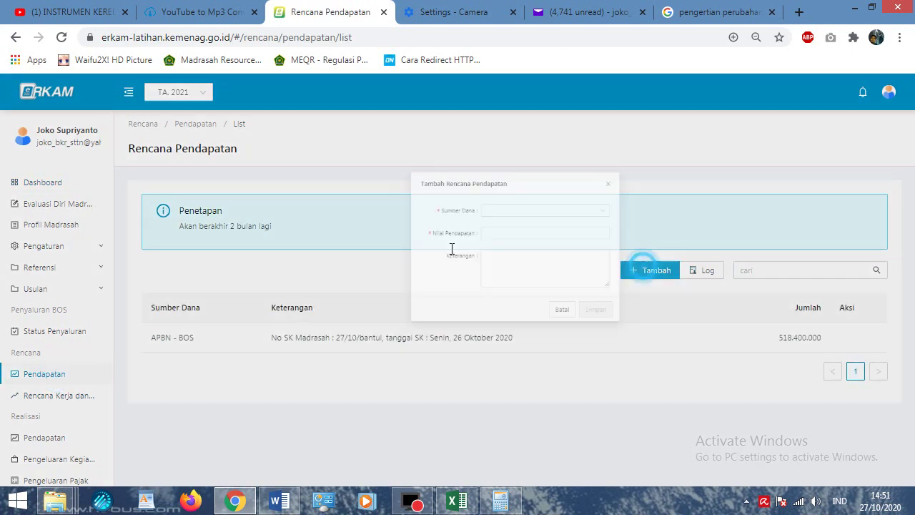
pyautogui.click(467, 186)
pyautogui.click(456, 226)
pyautogui.click(450, 211)
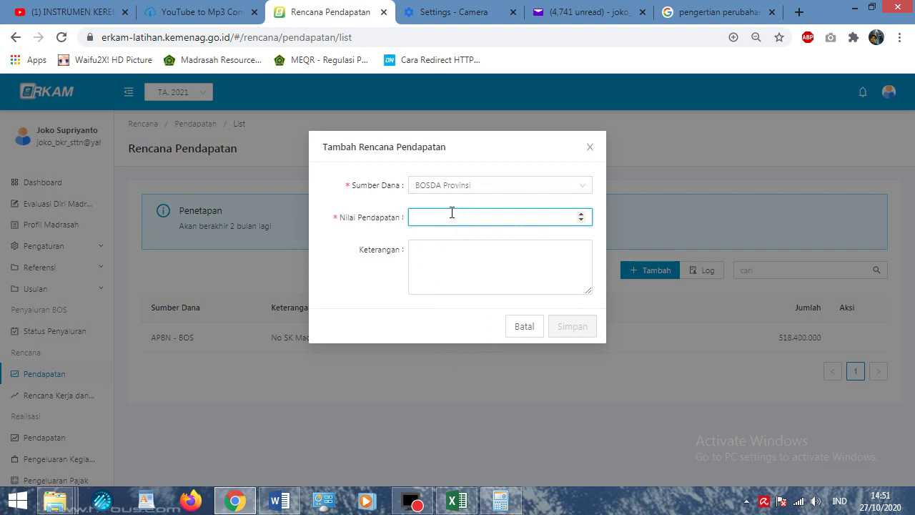
pyautogui.write('200')
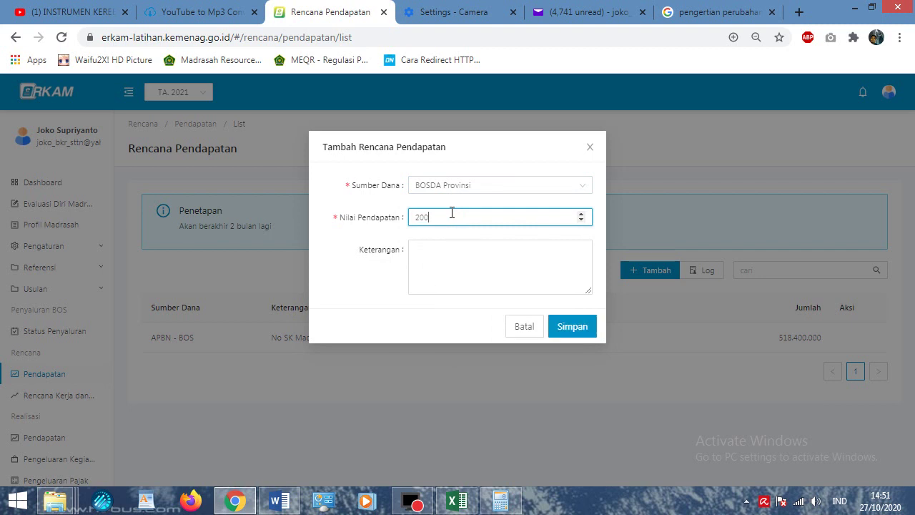
pyautogui.write('000')
pyautogui.click(460, 261)
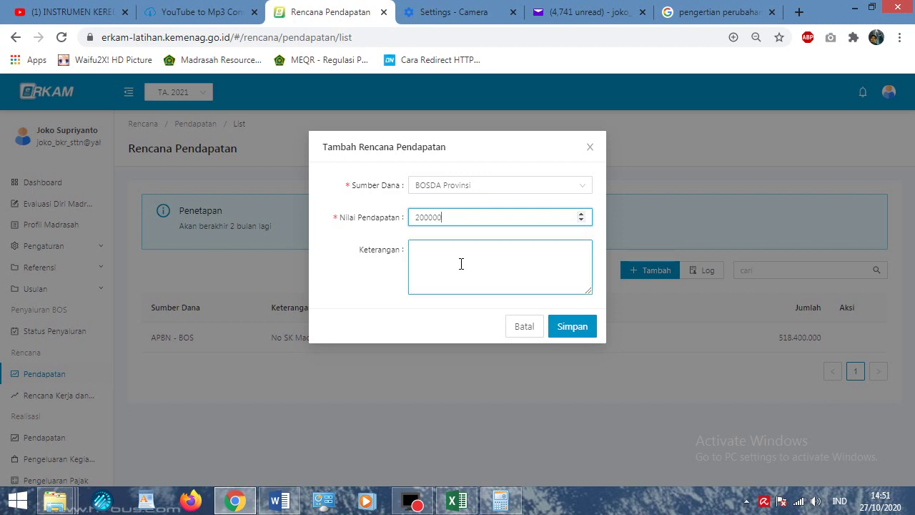
pyautogui.click(567, 329)
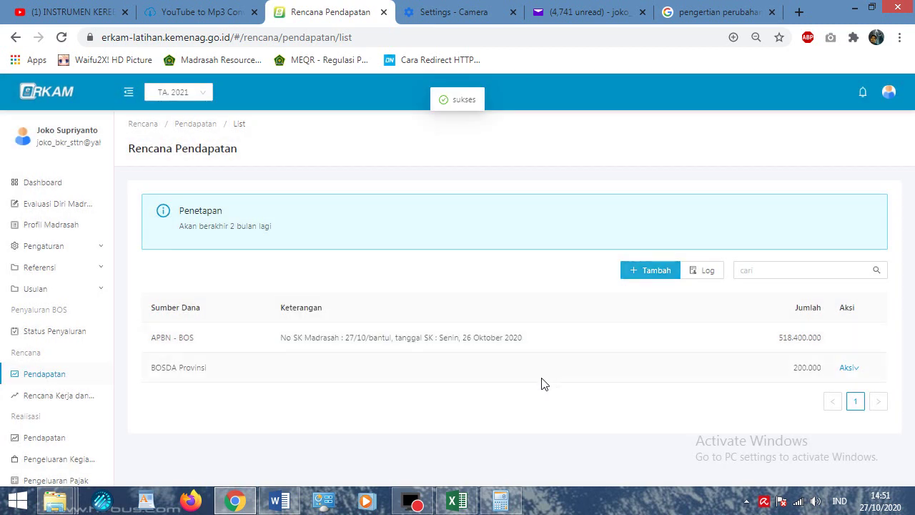
# Add the description "bosda prov SK : xxx/xxx/prov diy" to the BOSDA Provinsi planned income entry and save it
pyautogui.moveTo(847, 369)
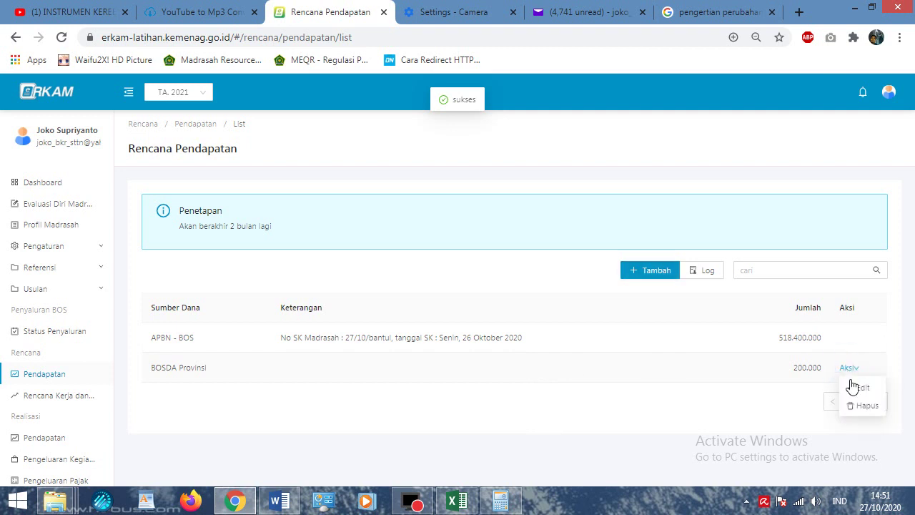
pyautogui.click(845, 387)
pyautogui.click(407, 254)
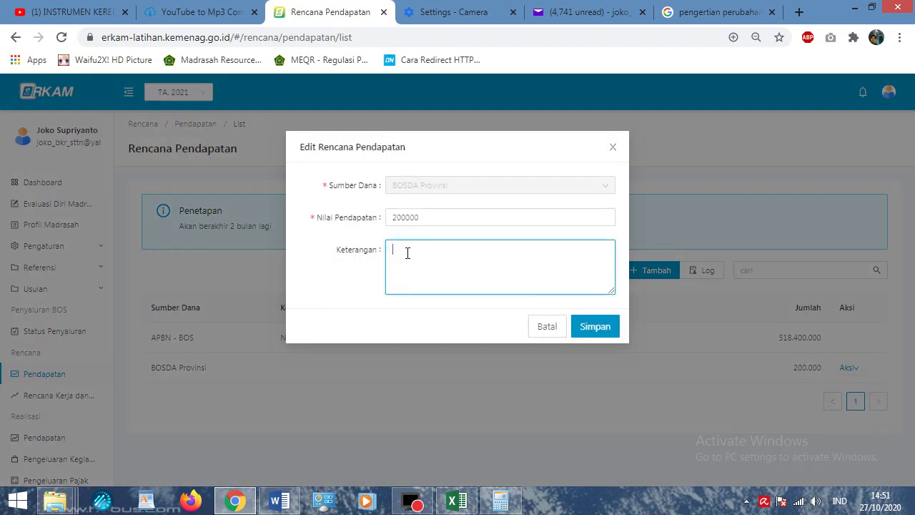
pyautogui.write('bosda prov SK : xxx/xxx/prov diy')
pyautogui.click(614, 332)
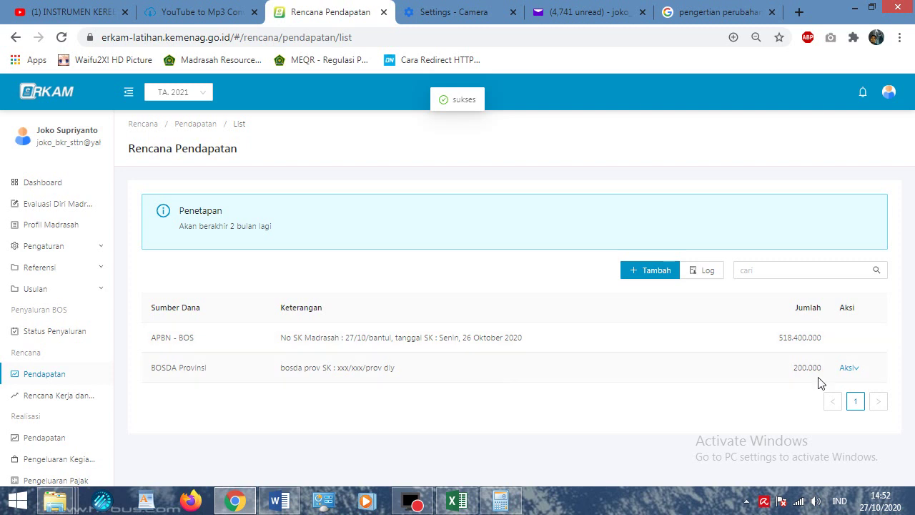
# Set the income value of the BOSDA Provinsi entry to 2000000 and save the change
pyautogui.click(854, 371)
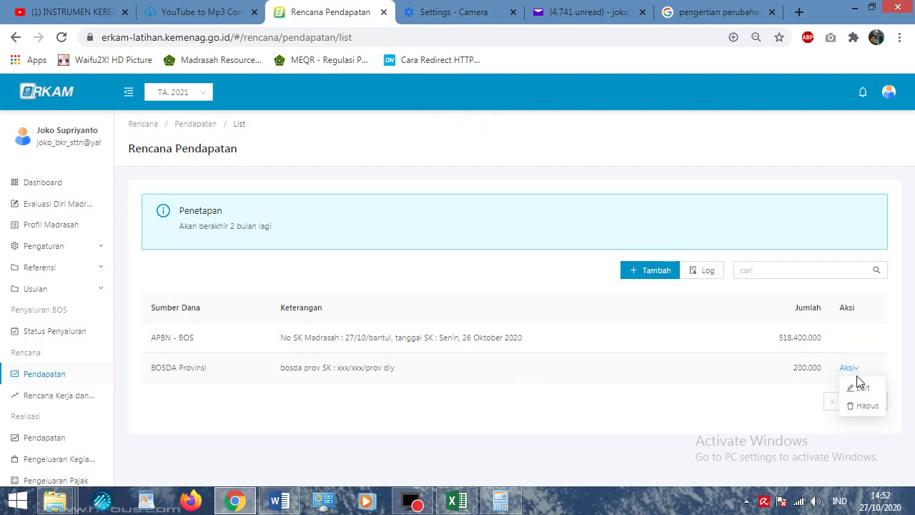
pyautogui.click(861, 387)
pyautogui.click(431, 212)
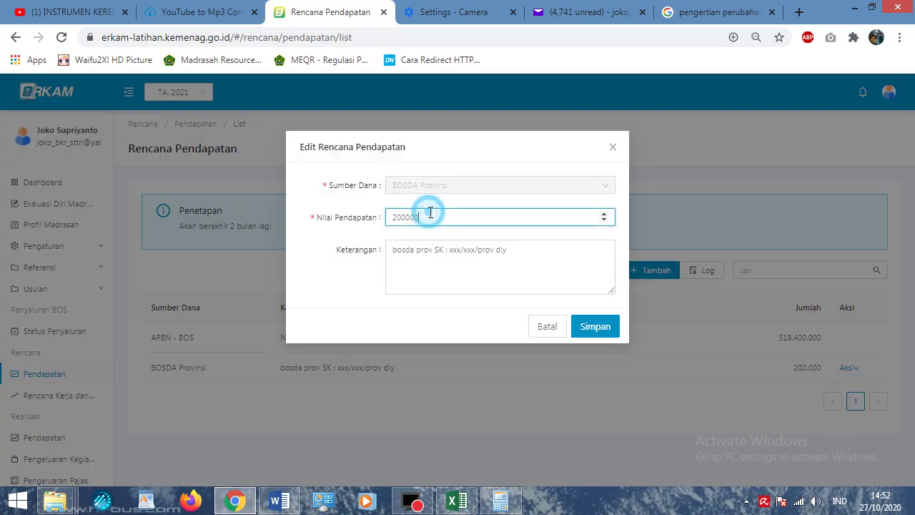
pyautogui.write('00')
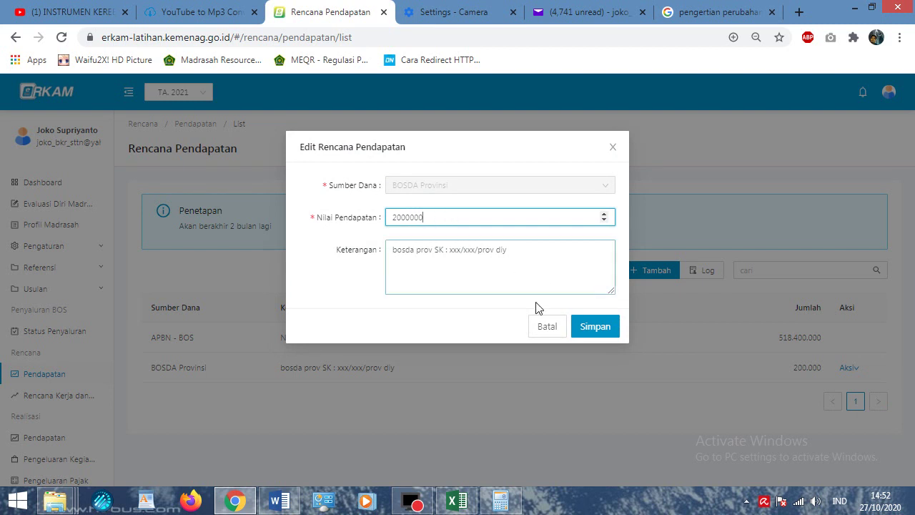
pyautogui.click(593, 329)
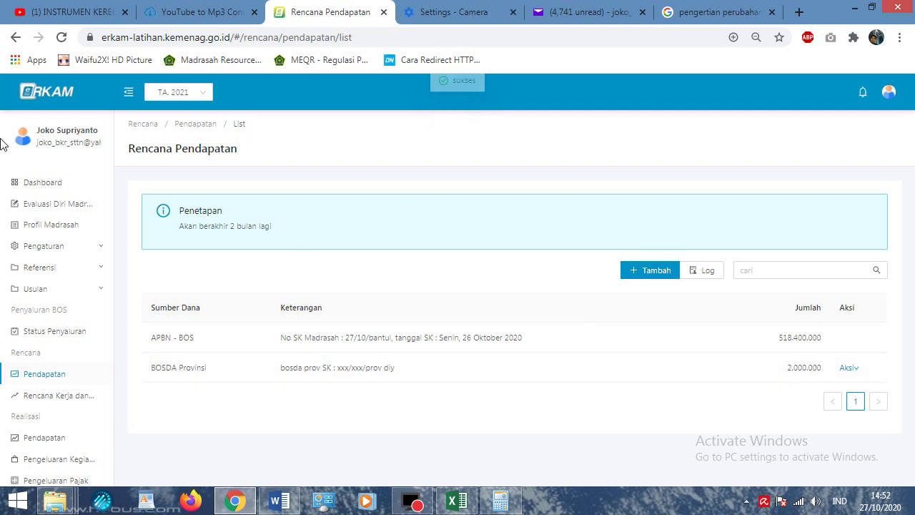
# Set the income value of the BOSDA Provinsi entry to 20000000 and save it
pyautogui.moveTo(853, 369)
pyautogui.click(858, 389)
pyautogui.click(485, 216)
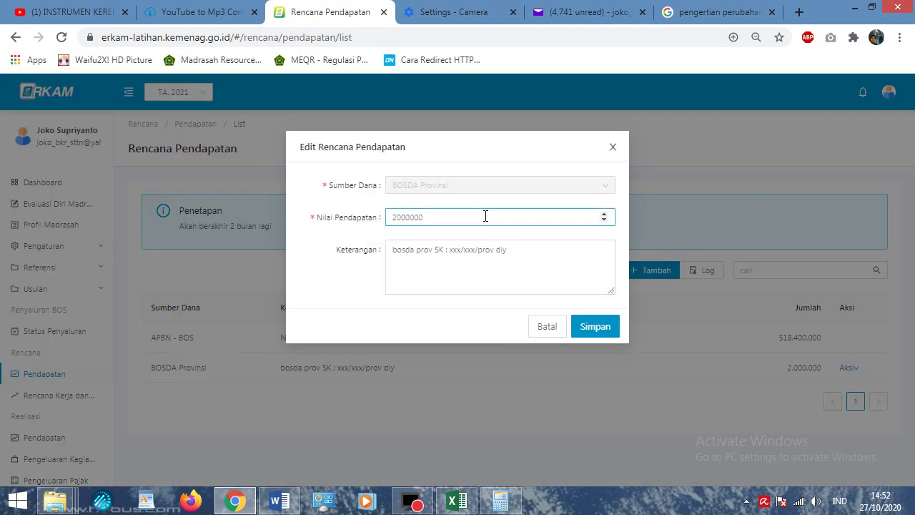
pyautogui.write('0')
pyautogui.click(593, 330)
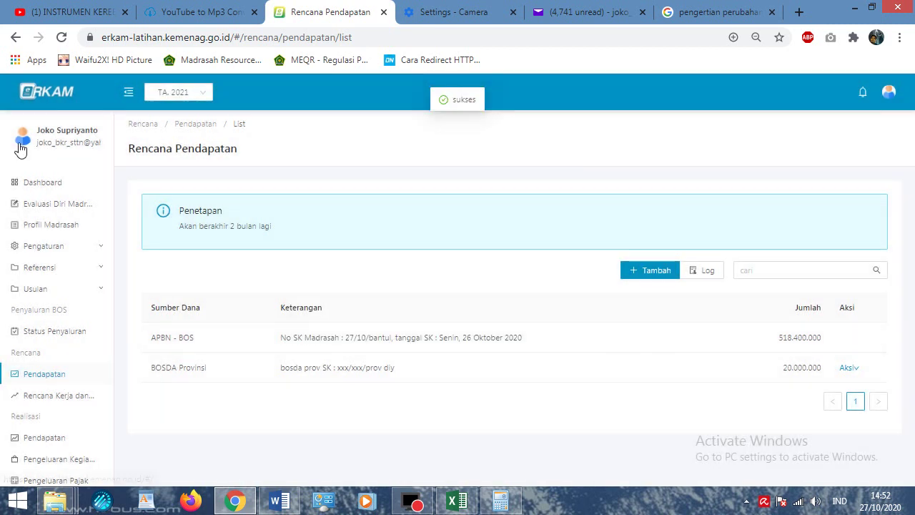
# Compare the total in the dashboard's Rencana Pendapatan chart with the planned income list
pyautogui.click(43, 183)
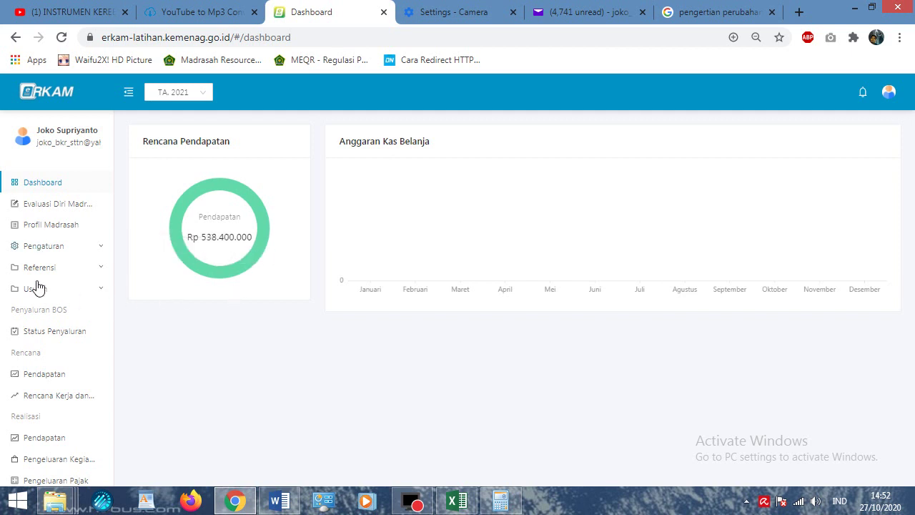
pyautogui.click(52, 381)
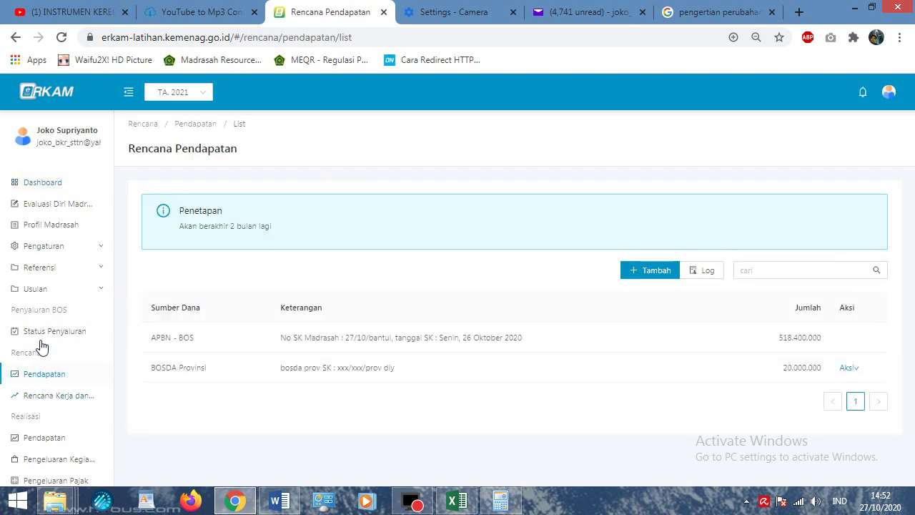
pyautogui.click(57, 182)
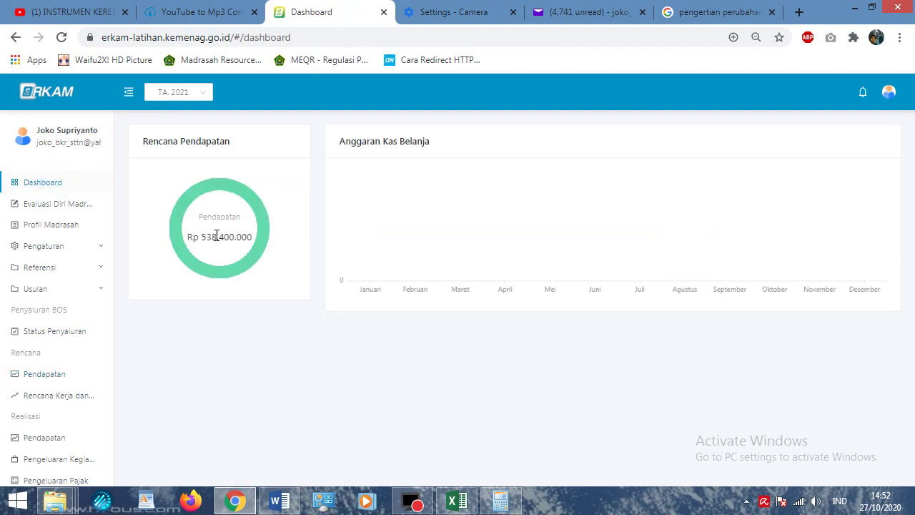
# Start a new planned income entry with fund source BOSDA Kab/Kota and an income value of 40000000
pyautogui.click(52, 383)
pyautogui.click(647, 269)
pyautogui.click(548, 187)
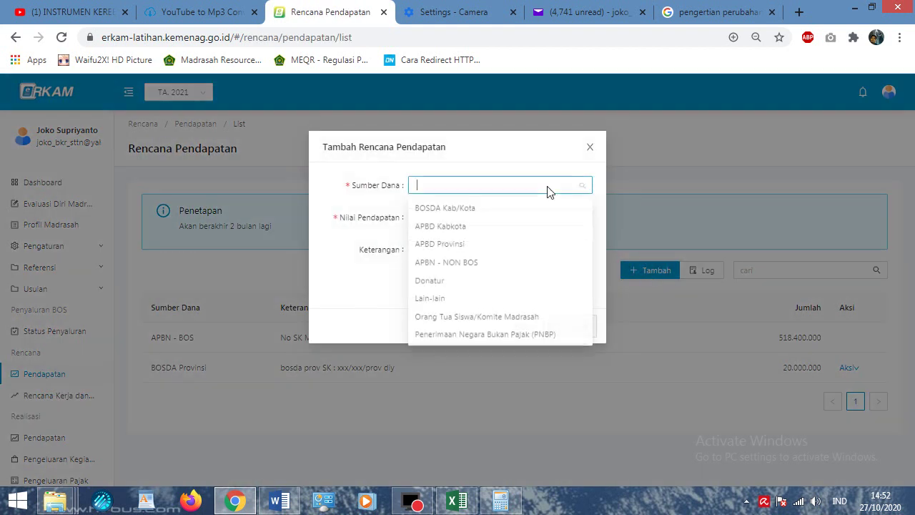
pyautogui.click(477, 201)
pyautogui.click(482, 229)
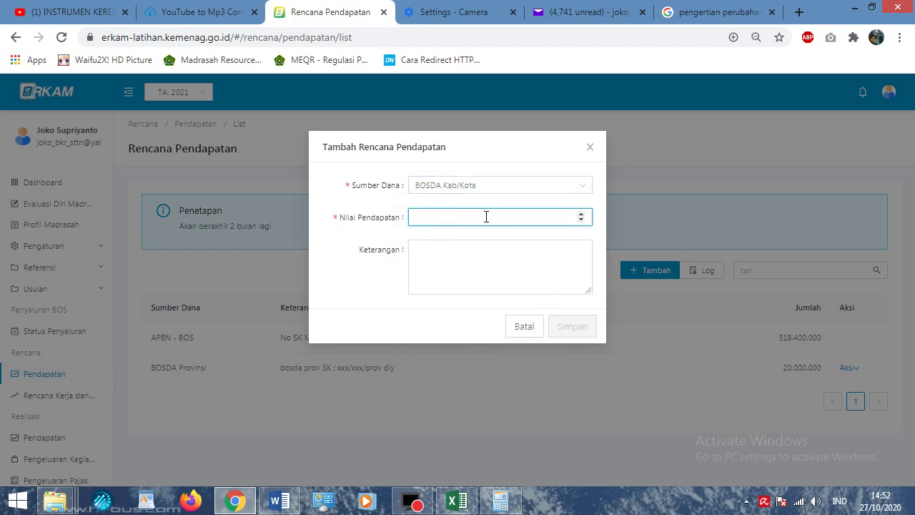
pyautogui.write('4')
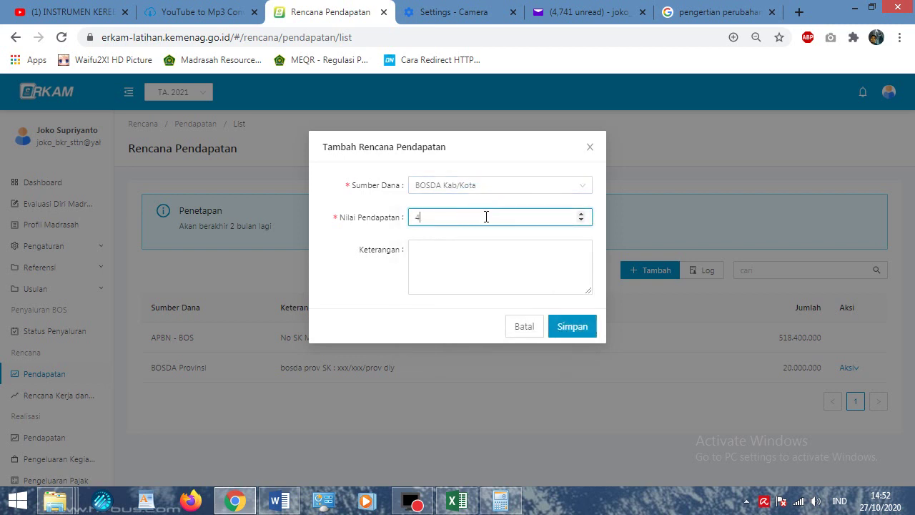
pyautogui.write('0000000')
# Add the description "bosdA kab SK : xxx/xx/bosKab" to the BOSDA Kab/Kota entry and save it
pyautogui.click(480, 257)
pyautogui.write('bosd')
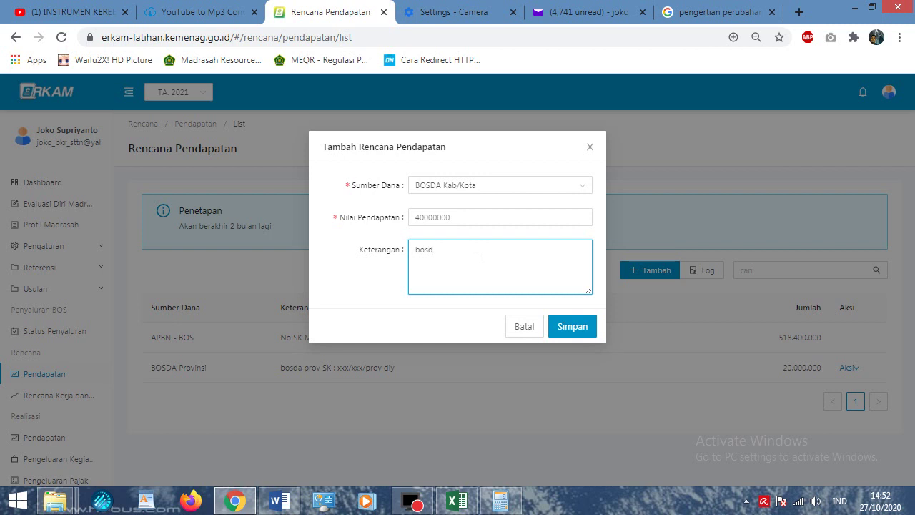
pyautogui.write('A kab S/K')
pyautogui.press('BackSpace')
pyautogui.press('BackSpace')
pyautogui.write('K : xxx/xx/bosKab')
pyautogui.click(574, 329)
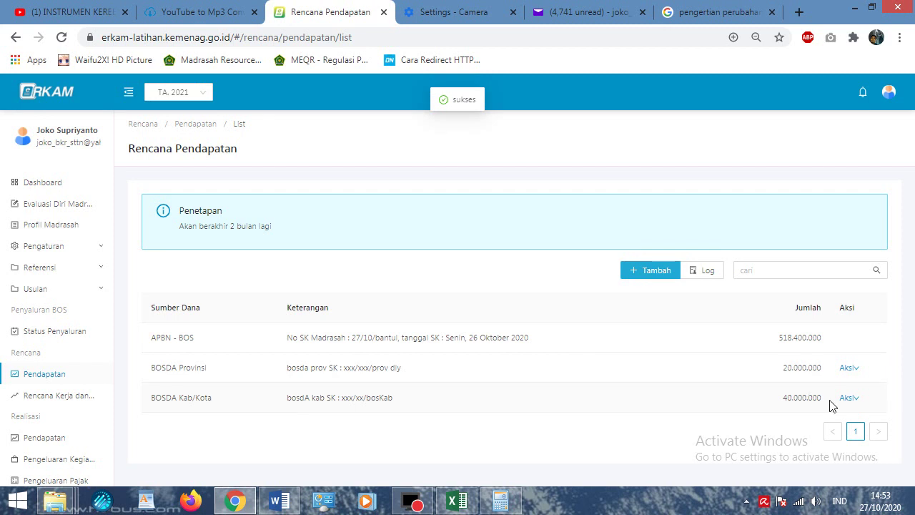
# Check the dashboard's Rencana Pendapatan total with the BOSDA Kab/Kota entry included, and return to the planned income list
pyautogui.click(33, 182)
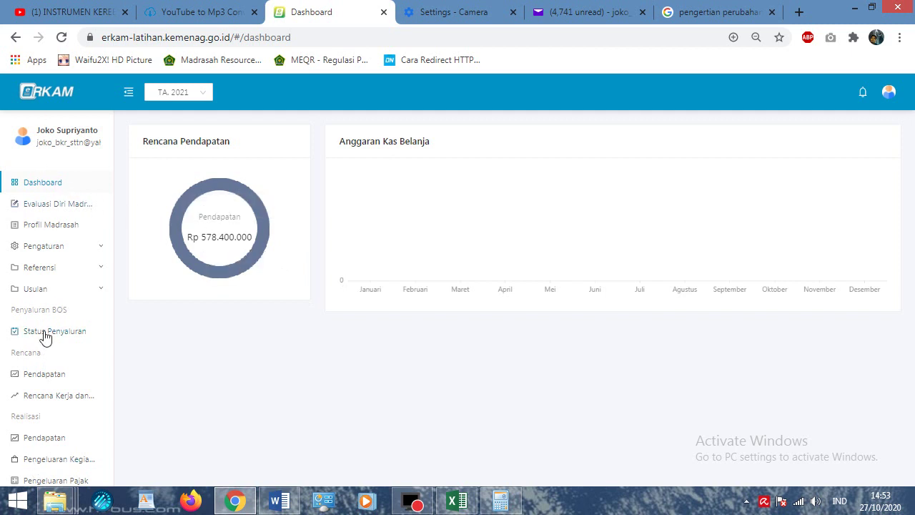
pyautogui.click(45, 374)
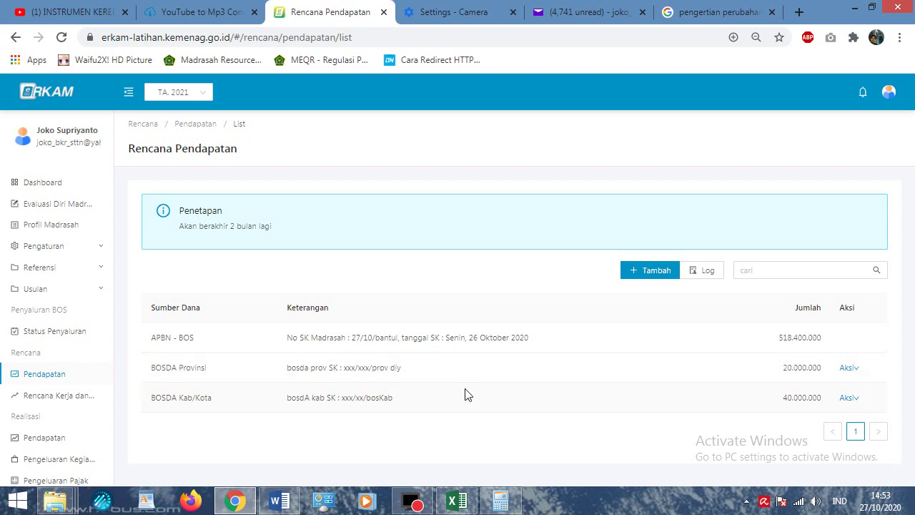
# Delete the BOSDA Provinsi and BOSDA Kab/Kota entries from the planned income list
pyautogui.moveTo(845, 369)
pyautogui.click(851, 404)
pyautogui.click(895, 377)
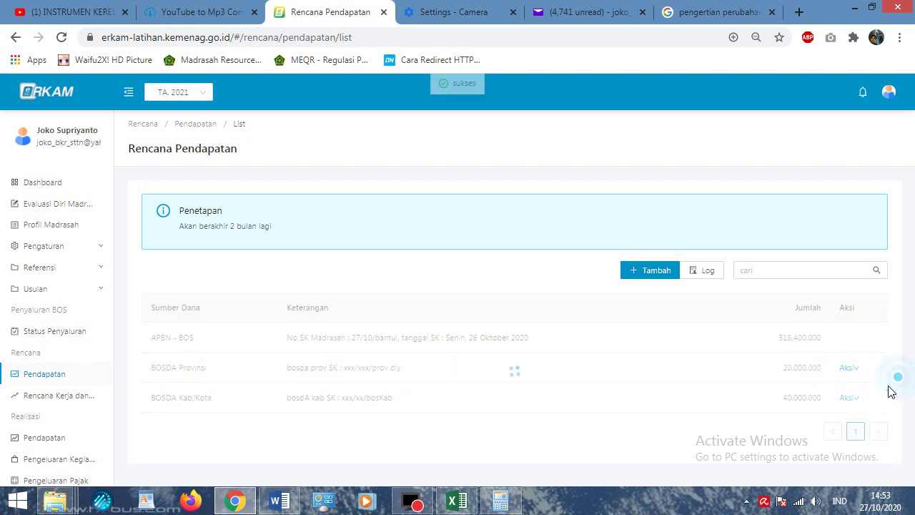
pyautogui.moveTo(851, 371)
pyautogui.click(858, 406)
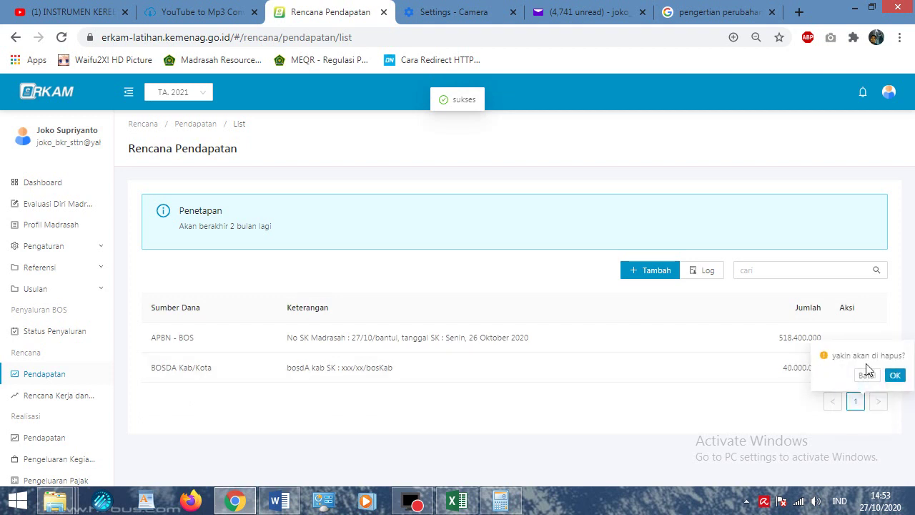
pyautogui.click(895, 377)
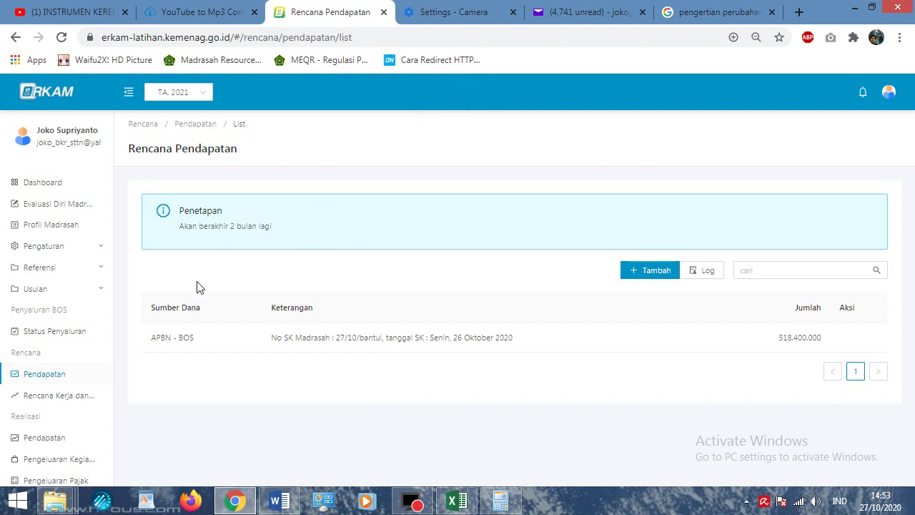
# Compare the income totals in Rencana Kerja dan Anggaran and on the dashboard with the planned income list
pyautogui.click(56, 394)
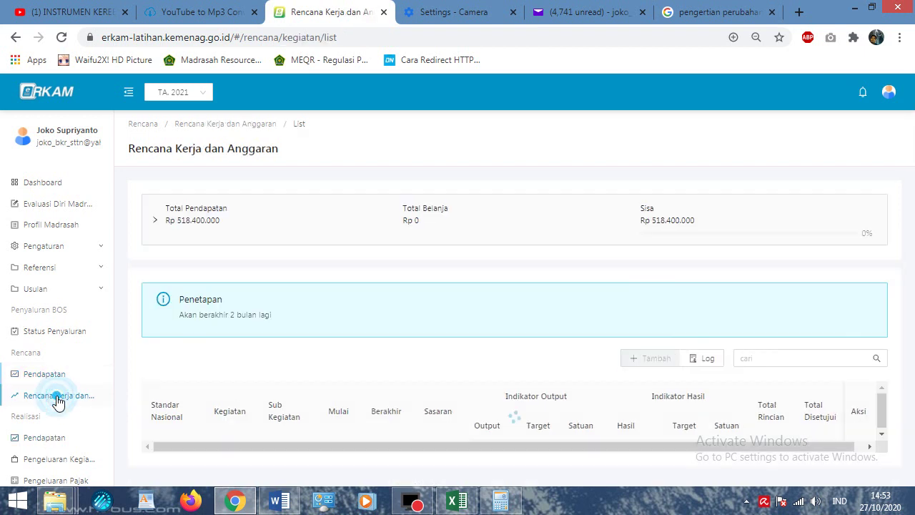
pyautogui.click(54, 376)
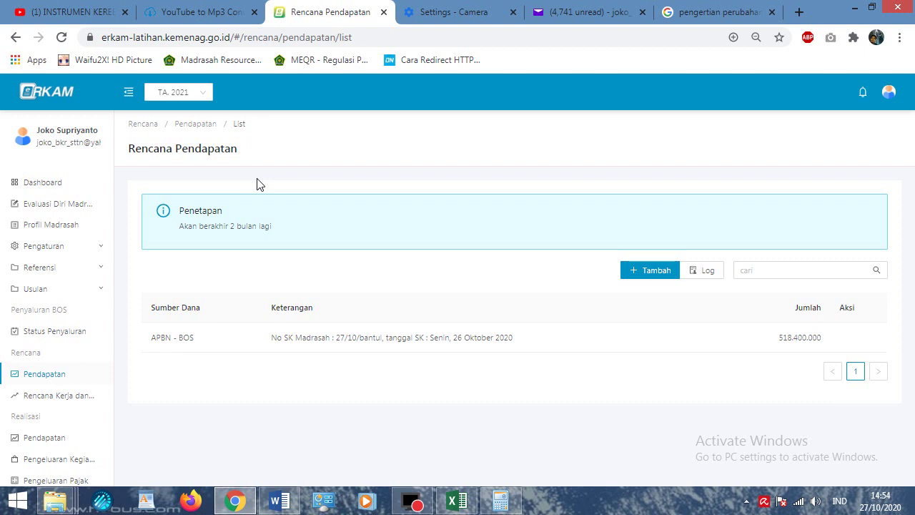
pyautogui.click(32, 184)
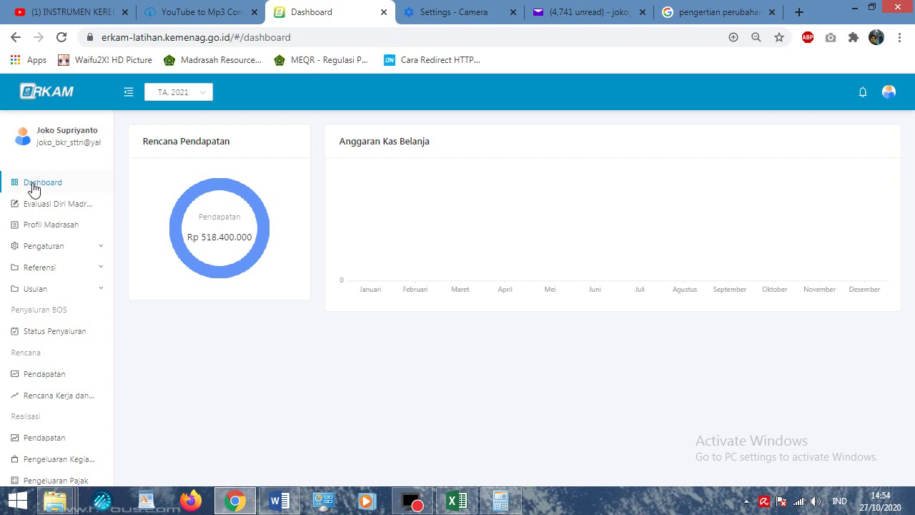
pyautogui.click(41, 376)
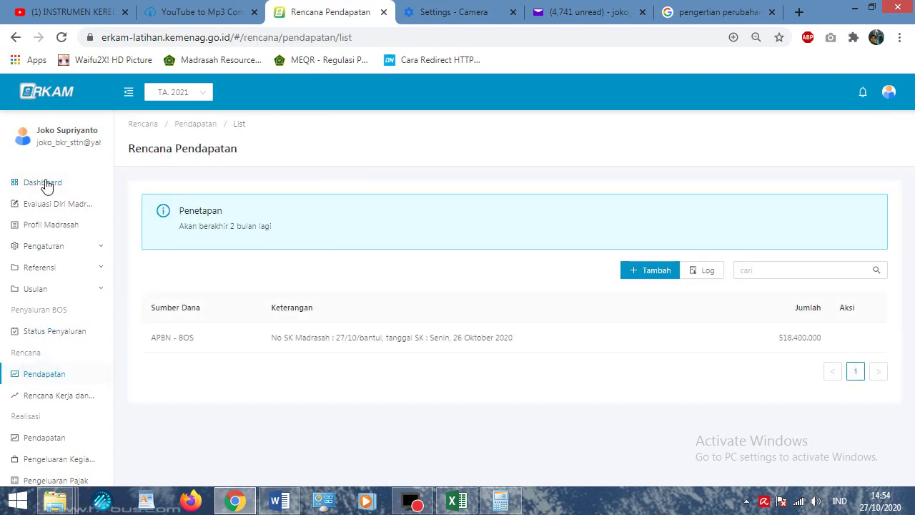
pyautogui.click(45, 183)
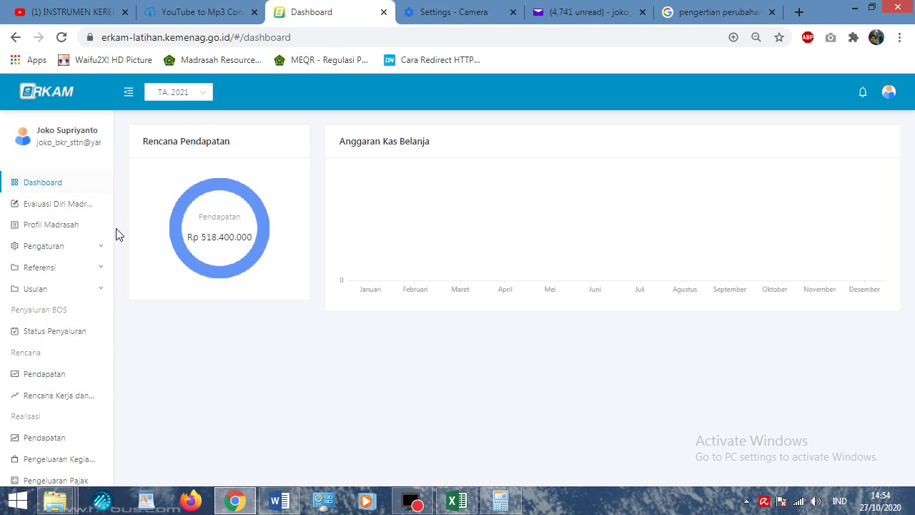
pyautogui.click(53, 379)
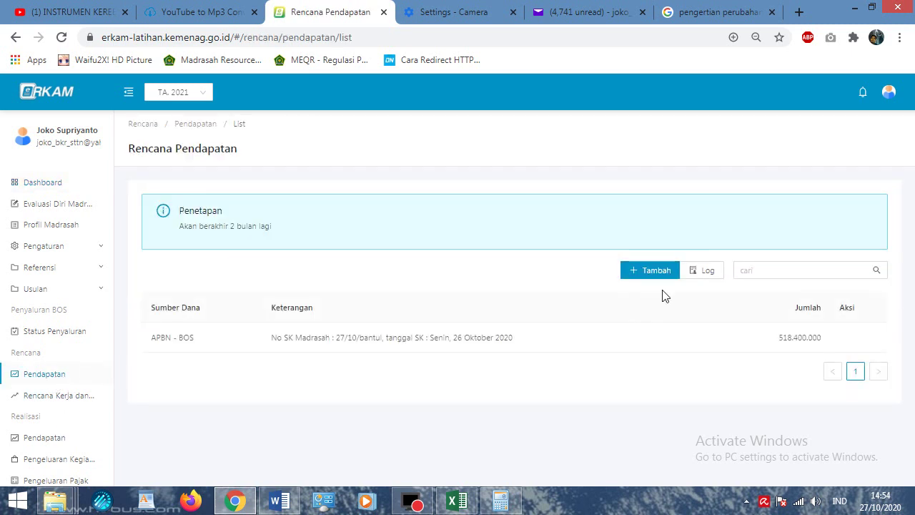
# Examine the fund sources available for a new planned income entry, and close the form without saving
pyautogui.click(669, 269)
pyautogui.click(459, 186)
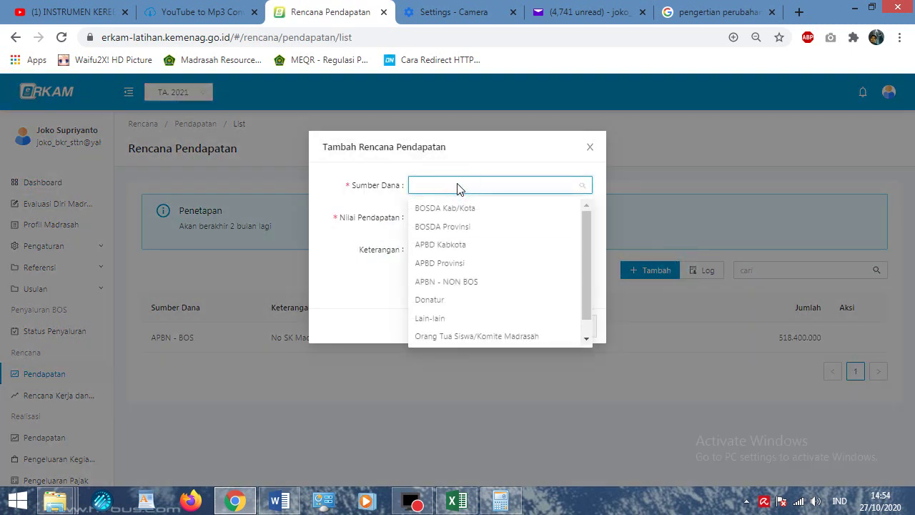
pyautogui.moveTo(586, 239); pyautogui.dragTo(586, 266)
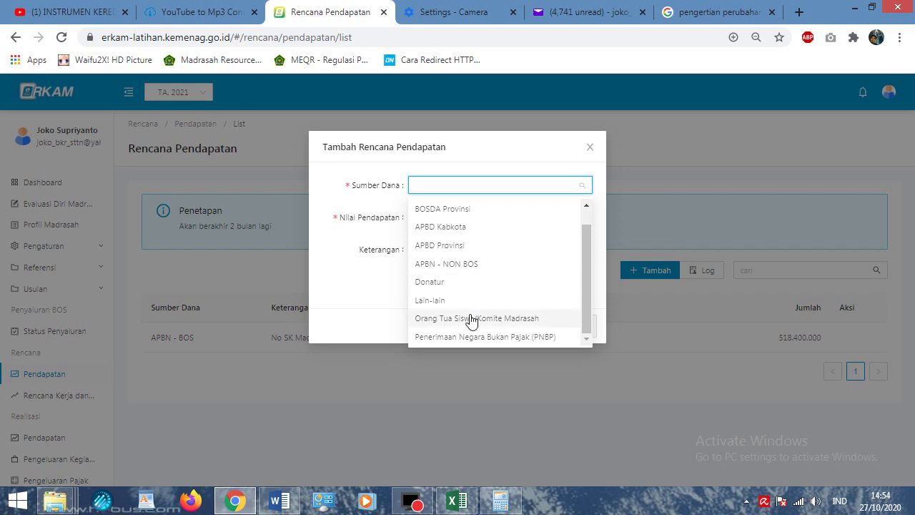
pyautogui.click(590, 149)
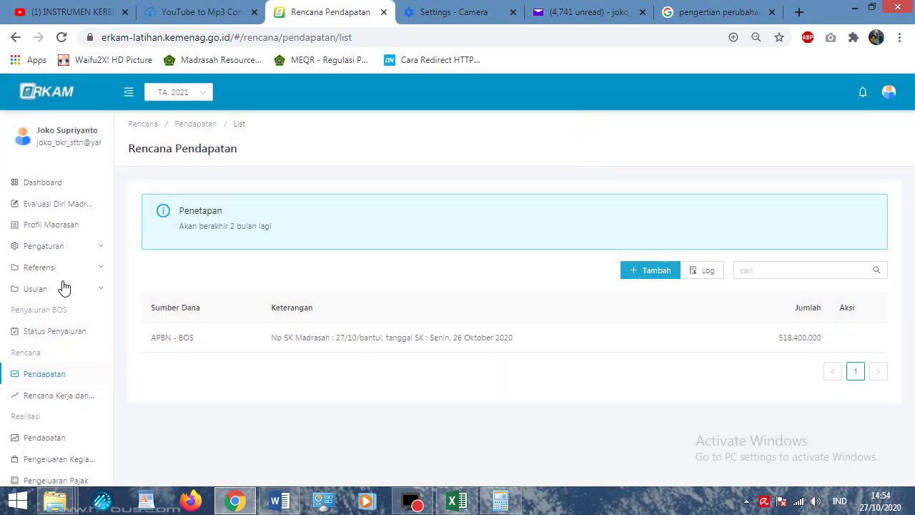
# Recheck the Rencana Pendapatan total on the dashboard, return to the planned income list and show the account options
pyautogui.click(52, 184)
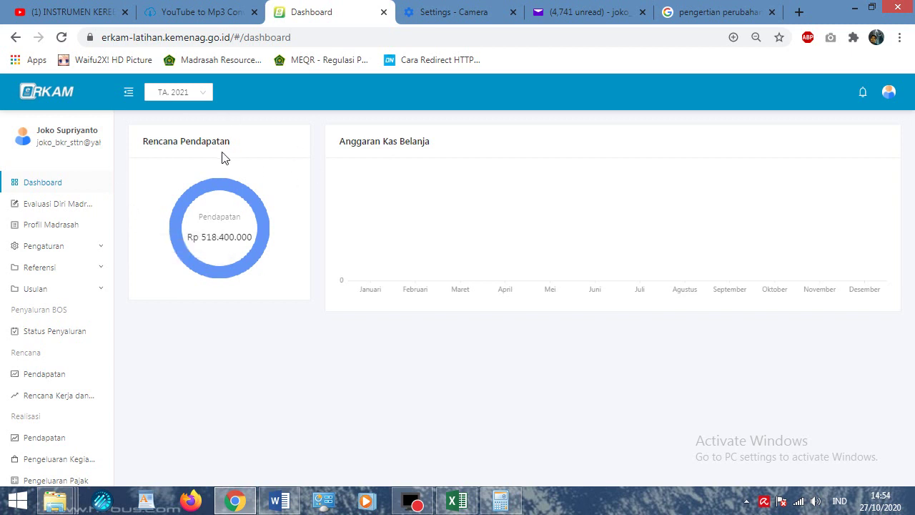
pyautogui.click(51, 384)
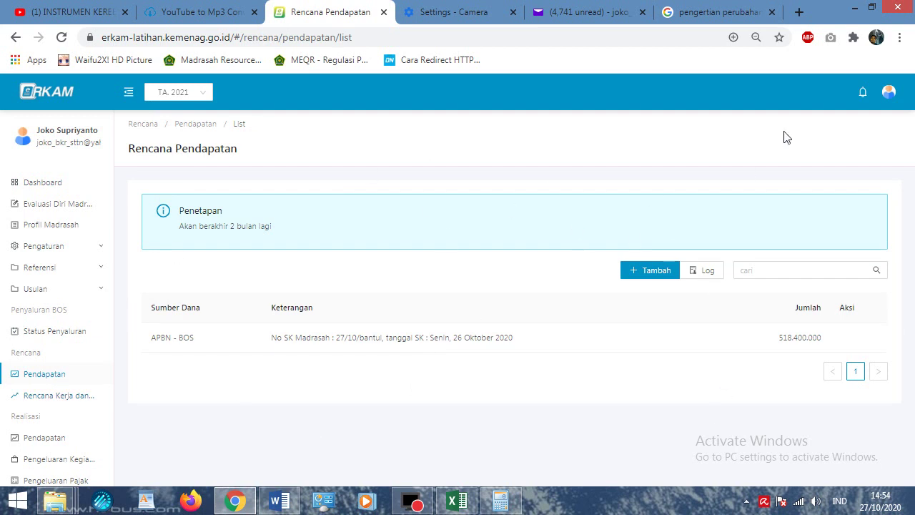
pyautogui.moveTo(889, 93)
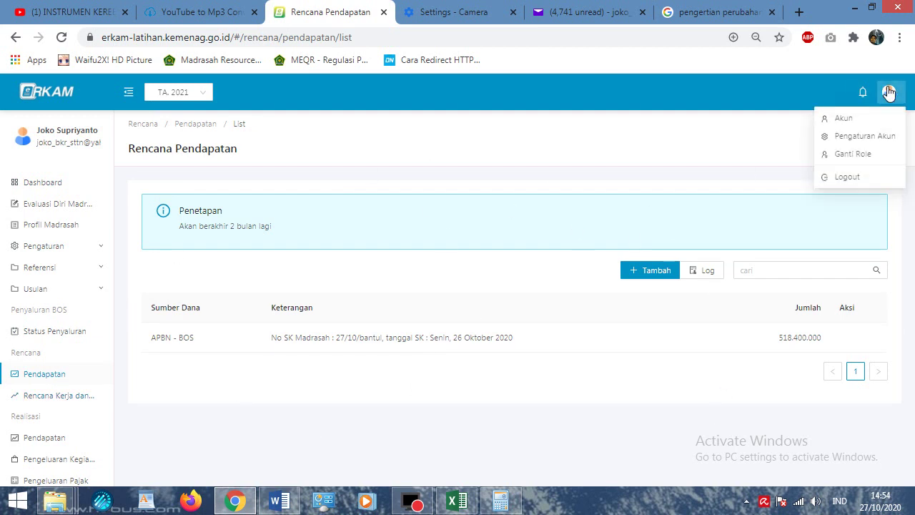